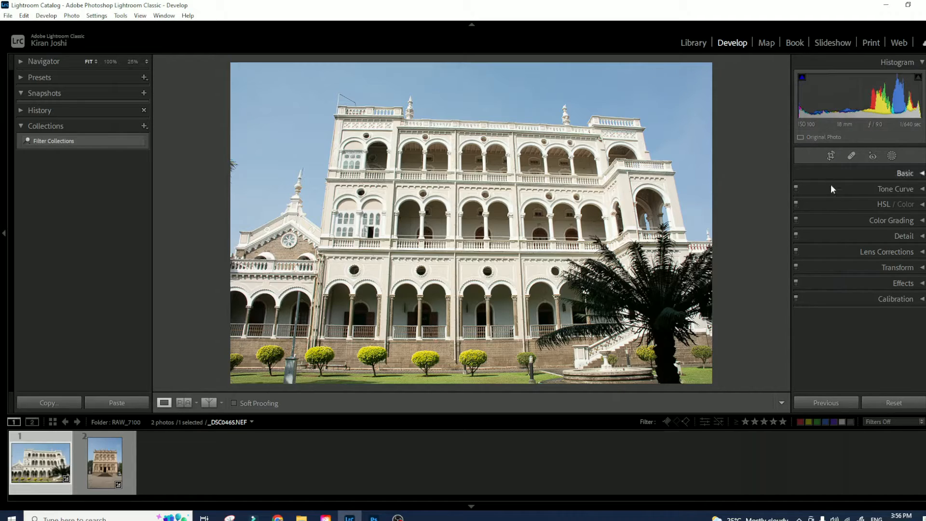
Try the Auto Upright correction on the white palace photo and turn Upright off again
left_click(890, 267)
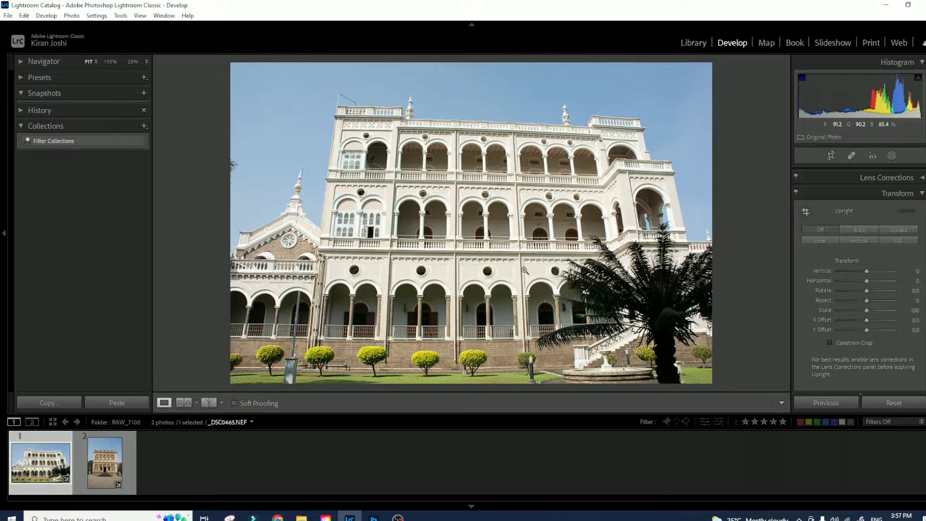
left_click(853, 230)
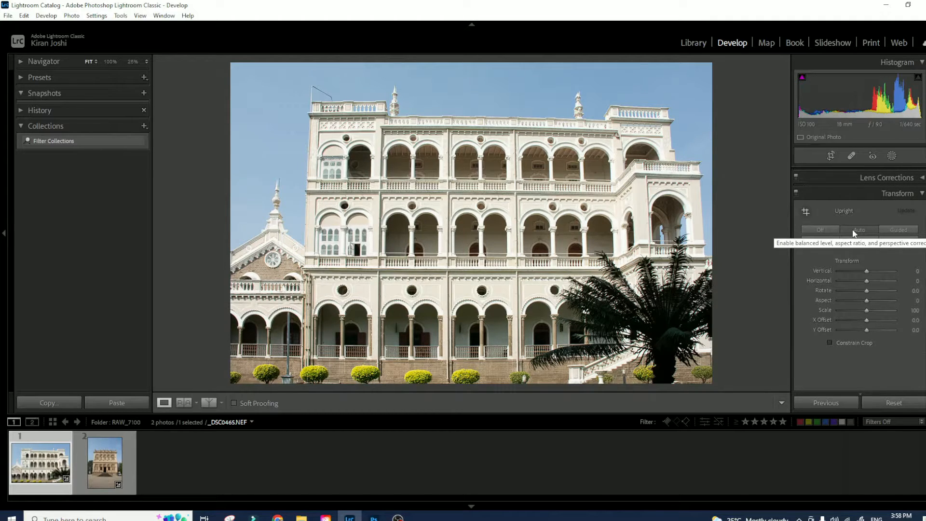
left_click(827, 233)
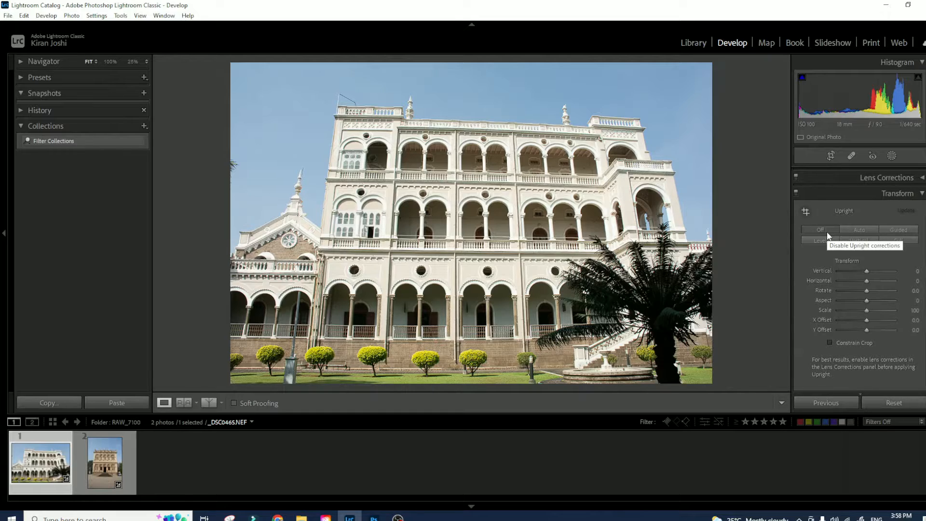
Apply Guided Upright with guides along the palace's right and left vertical edges, and constrain the crop to the image
left_click(900, 231)
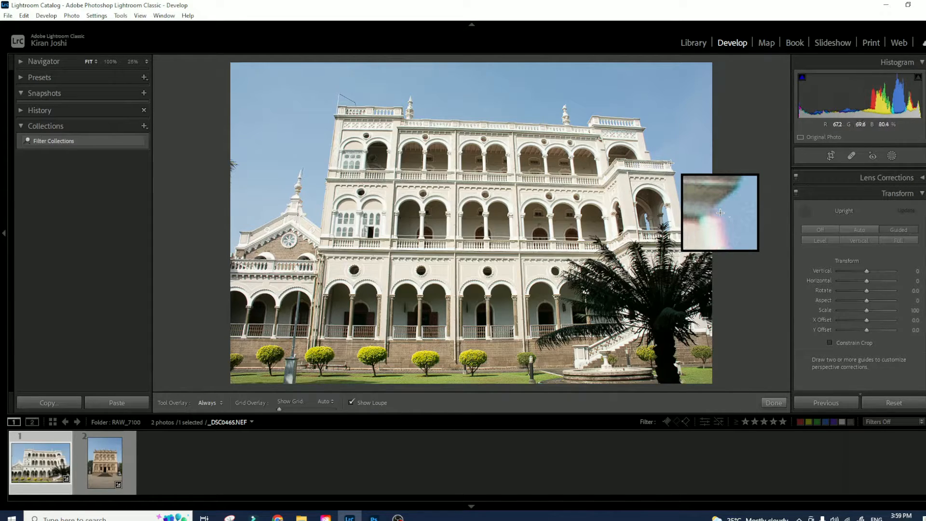
left_click_drag(671, 163, 689, 245)
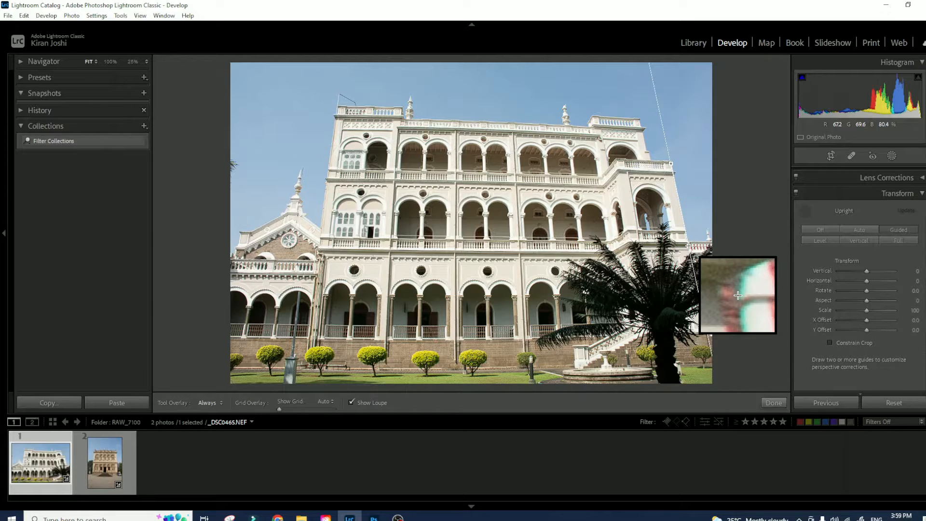
left_click_drag(688, 246, 689, 246)
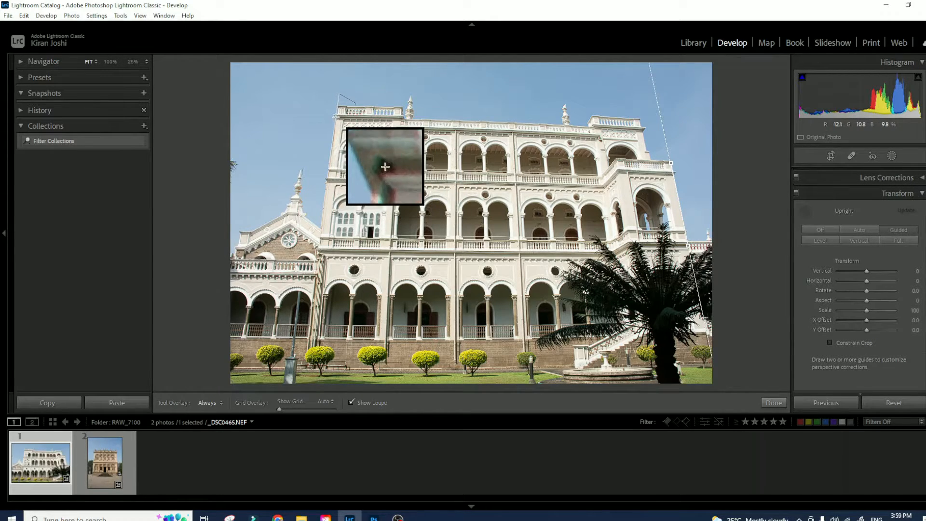
left_click_drag(335, 118, 319, 235)
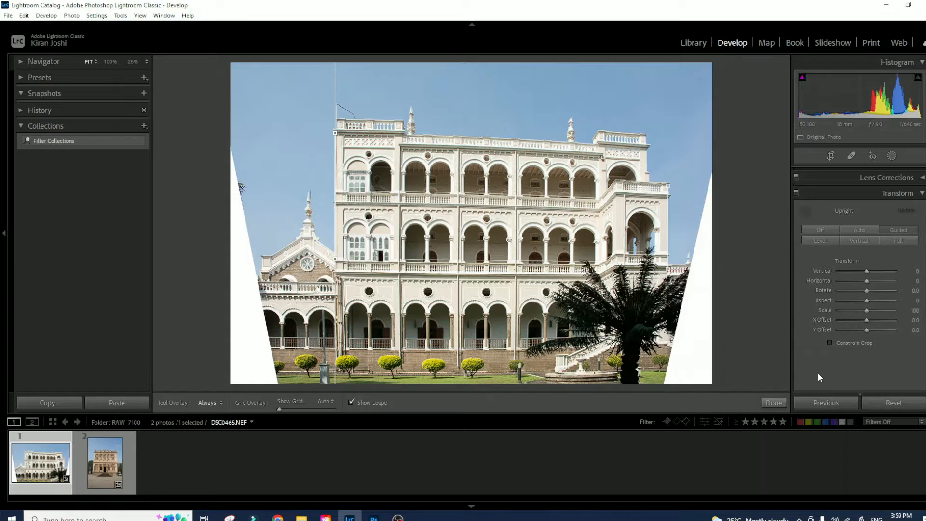
left_click(830, 342)
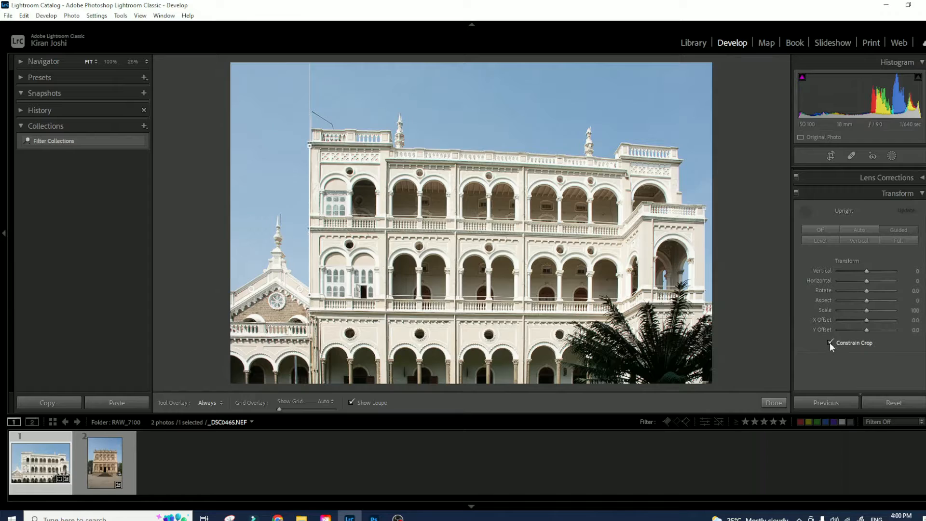
Turn off the guided correction and reset the crop to the full palace photo
left_click(818, 228)
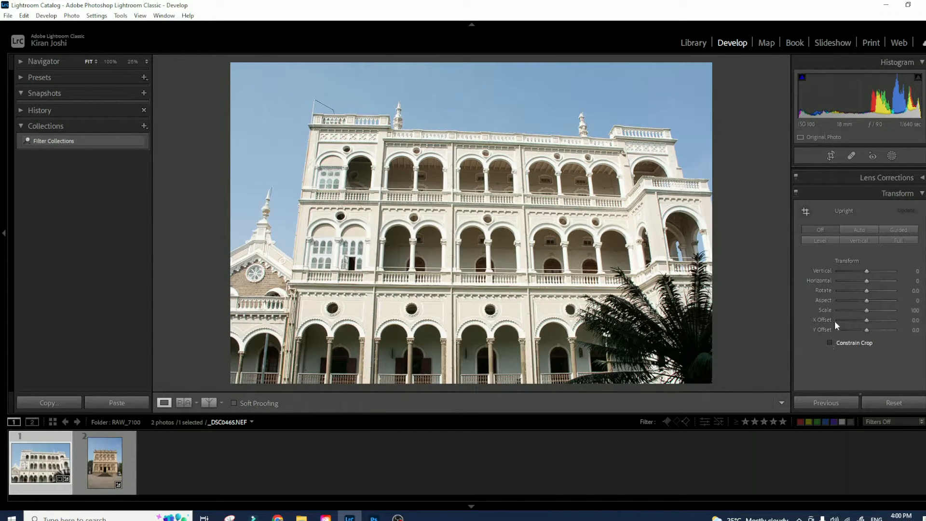
left_click(830, 156)
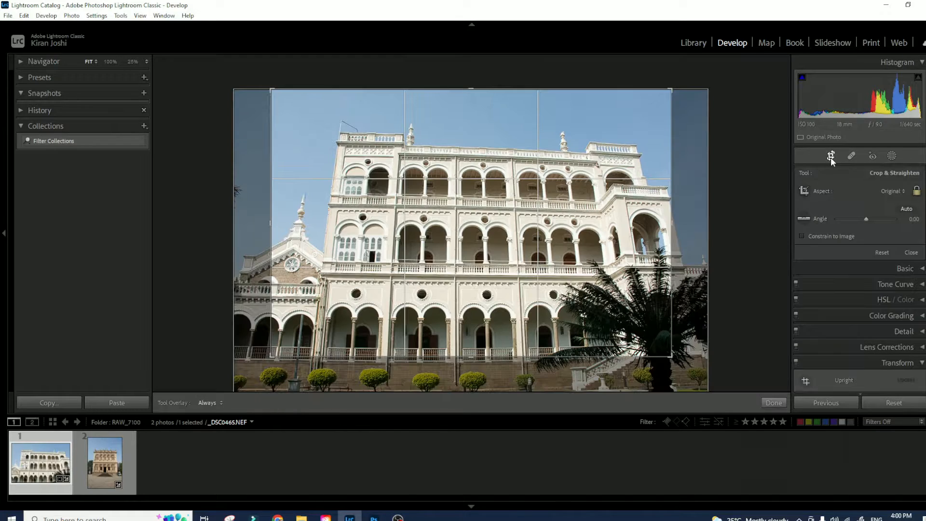
left_click(876, 252)
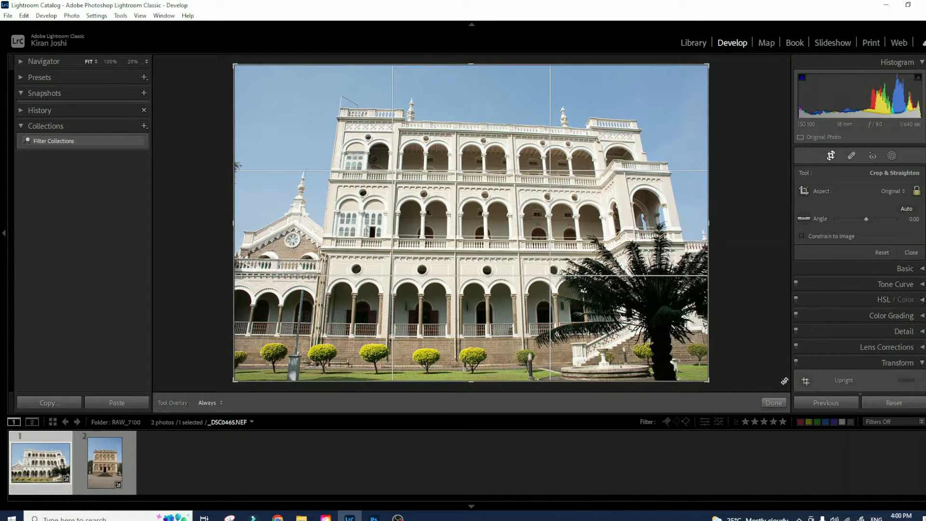
left_click(781, 403)
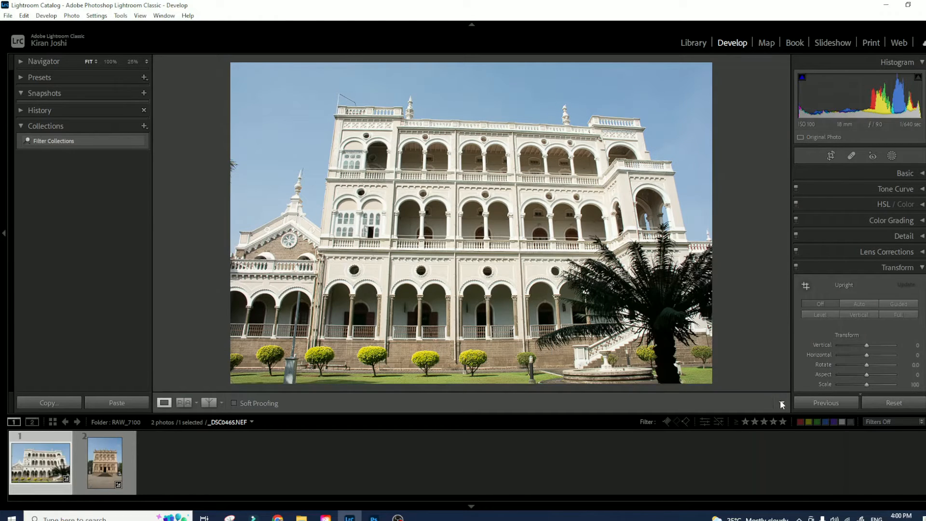
Try the Level Upright correction on the palace photo, toggling it to compare the result
left_click(822, 315)
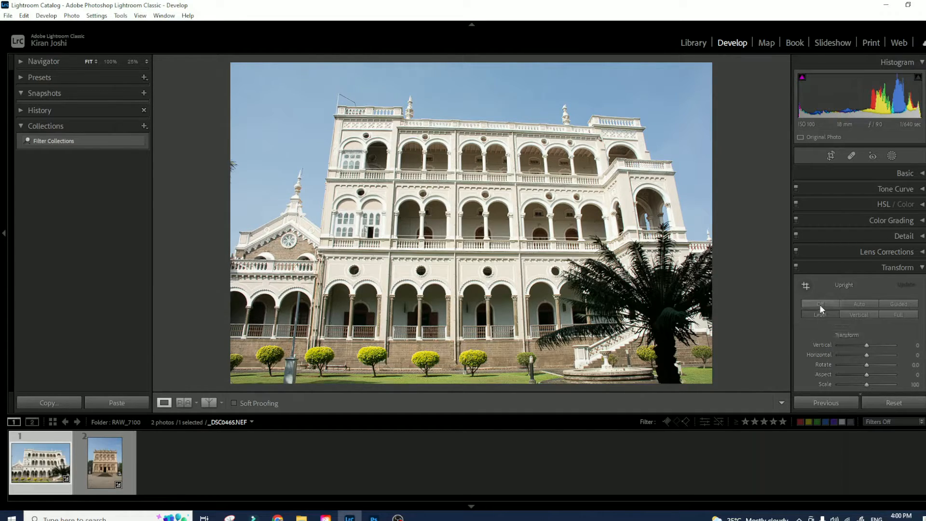
left_click(820, 315)
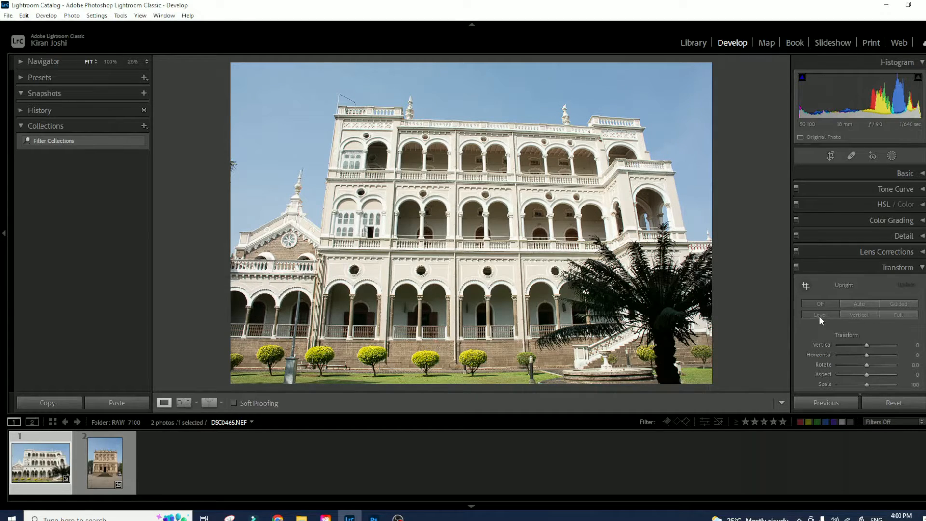
left_click(819, 316)
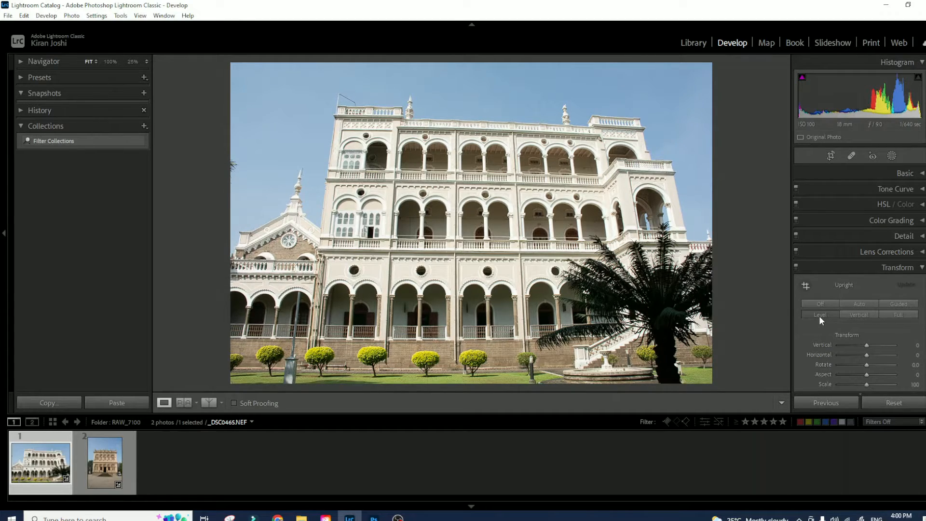
Apply the Vertical Upright correction to the palace photo with Constrain Crop enabled
left_click(862, 314)
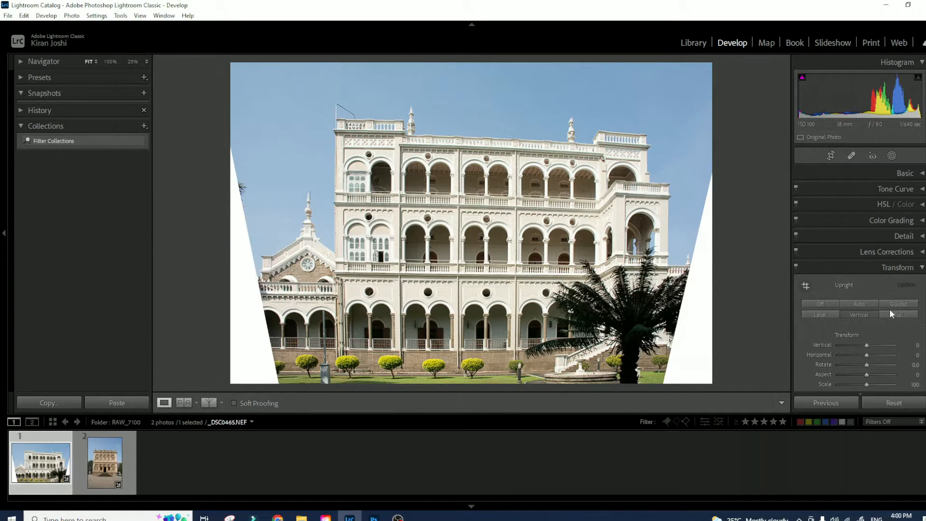
scroll(863, 362, "down", 1)
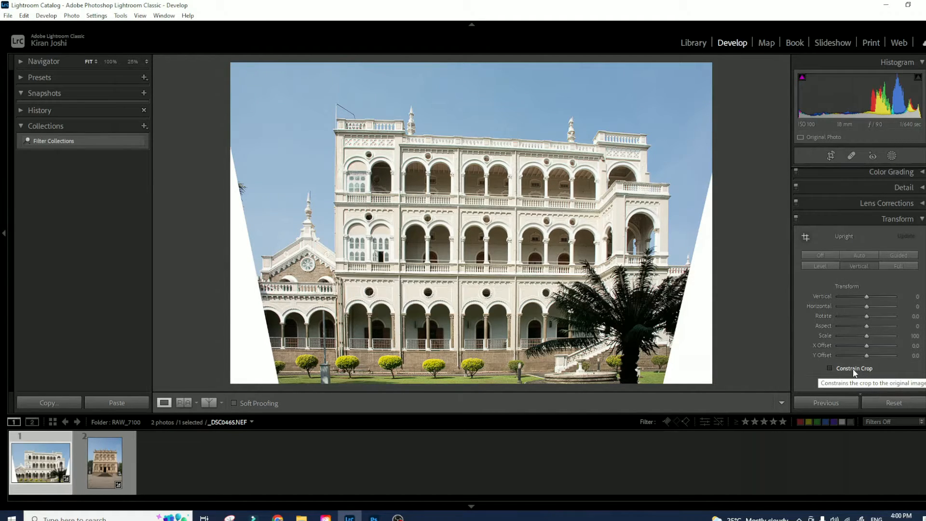
left_click(852, 368)
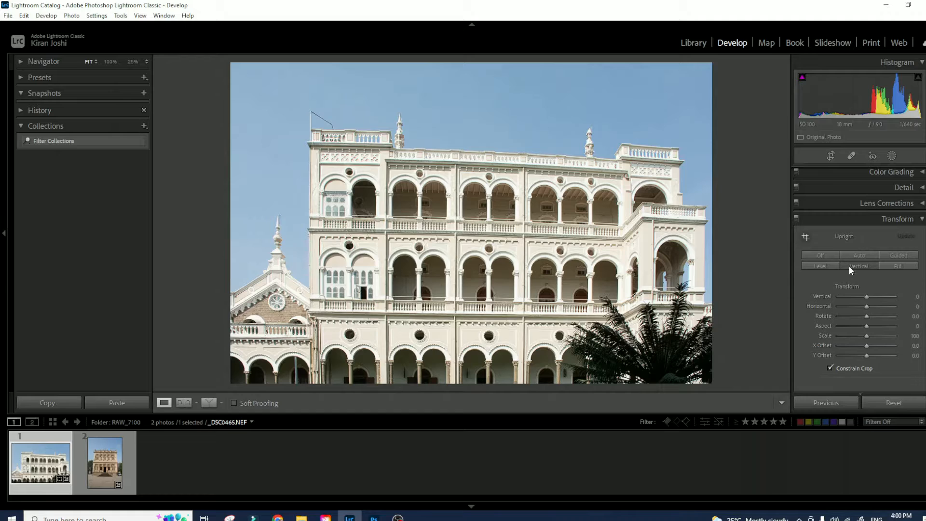
Turn off the Vertical Upright correction and restore the palace photo's uncropped frame
left_click(817, 254)
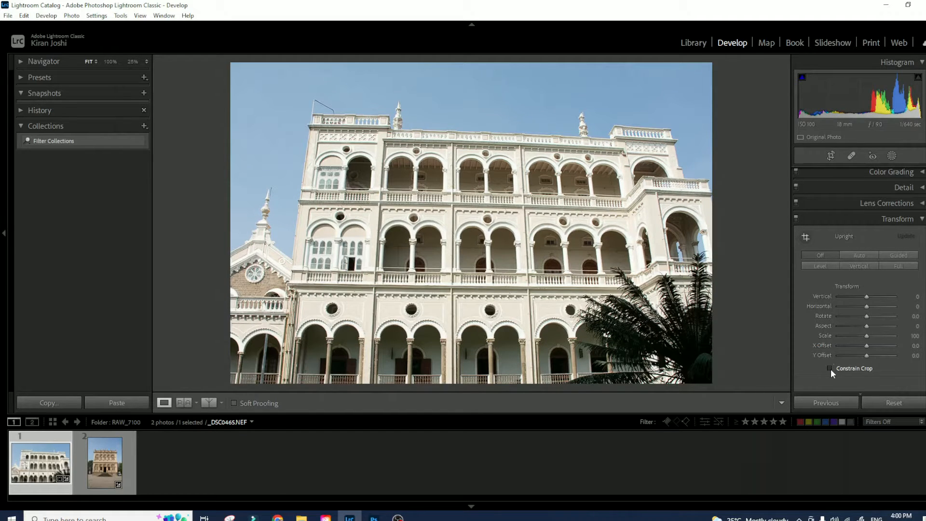
scroll(859, 287, "up", 1)
scroll(859, 287, "up", 1)
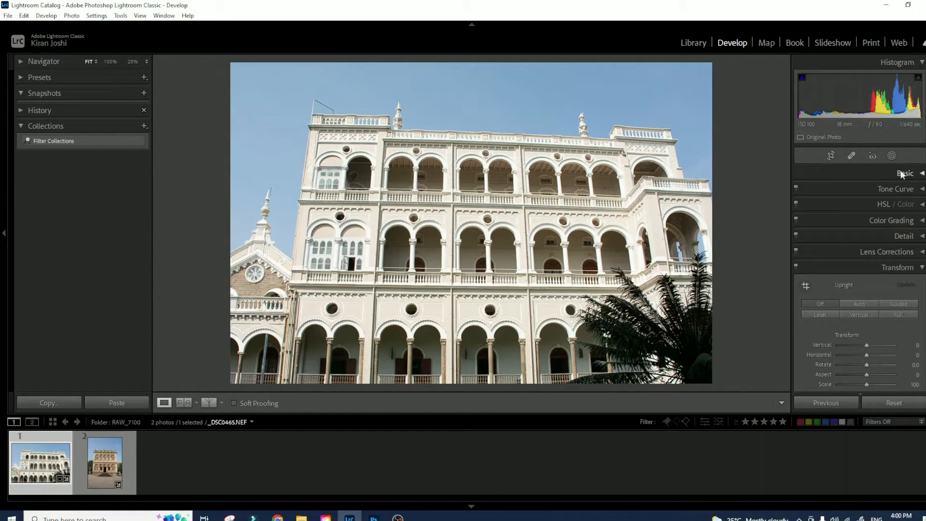
left_click(831, 155)
left_click(881, 252)
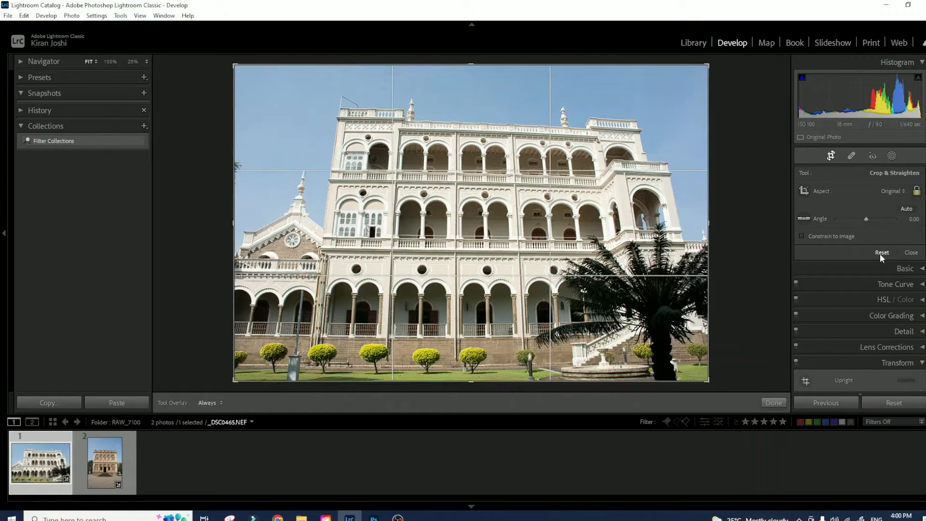
left_click(774, 403)
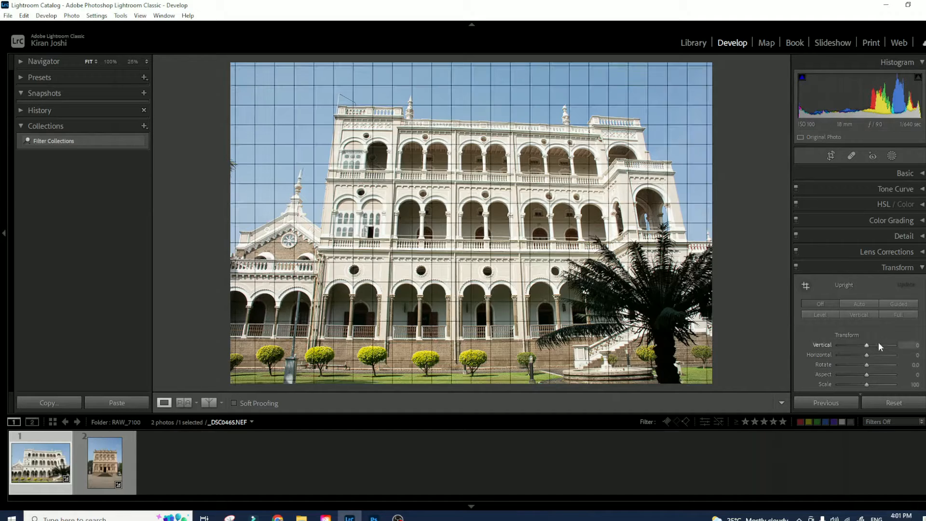
Try the Full Upright correction on the palace photo and switch it off
left_click(897, 315)
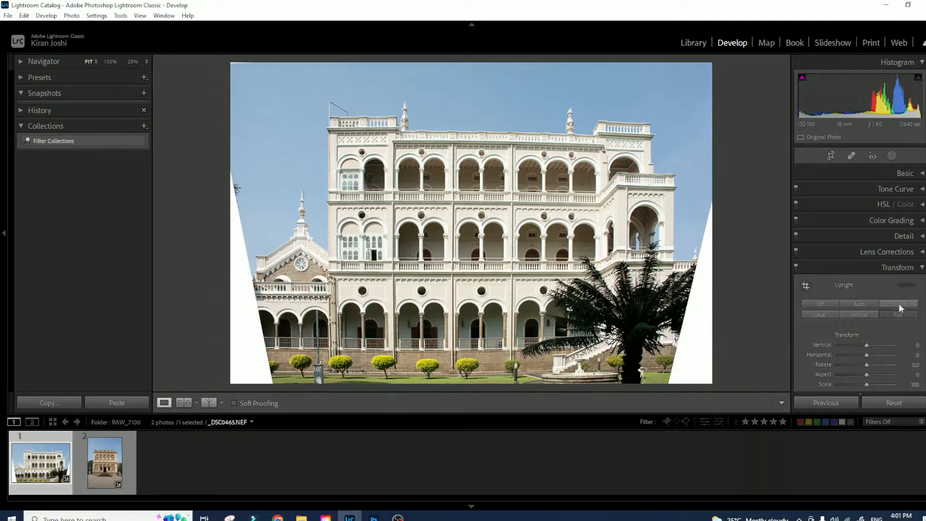
left_click(819, 303)
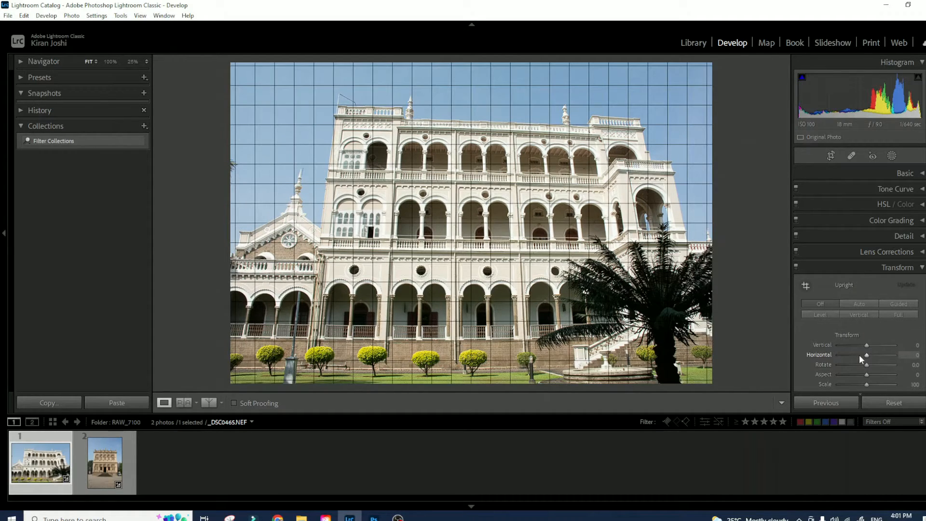
Open the third photo of the Chennai 2017 folder for developing and apply the Full Upright correction
left_click(693, 43)
left_click(140, 174)
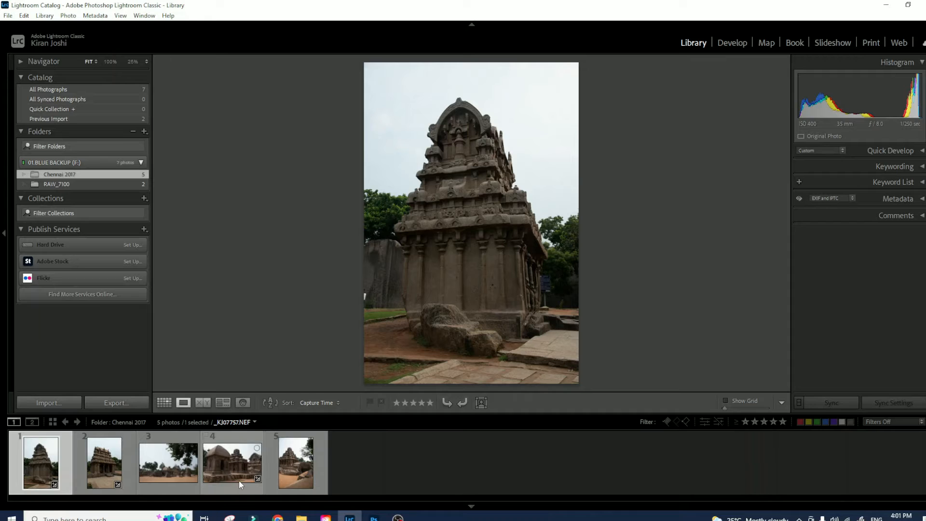
left_click(187, 470)
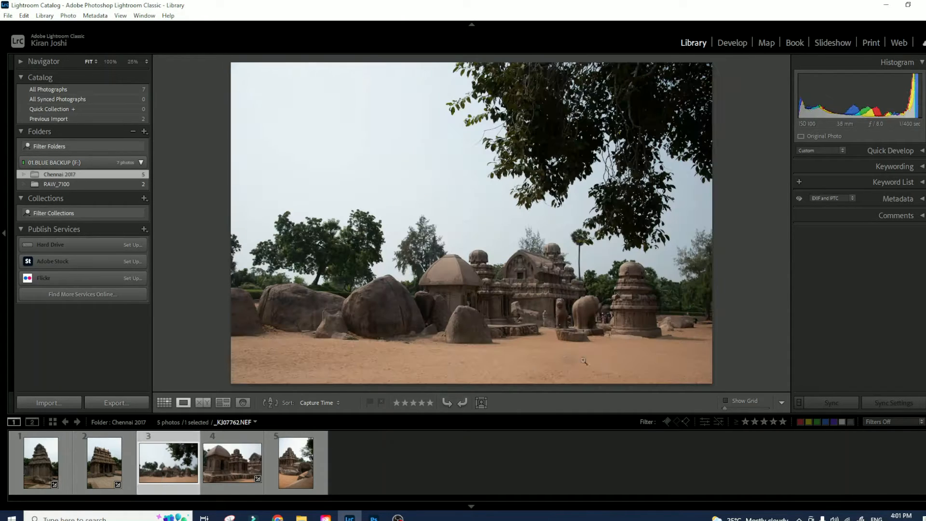
left_click(732, 43)
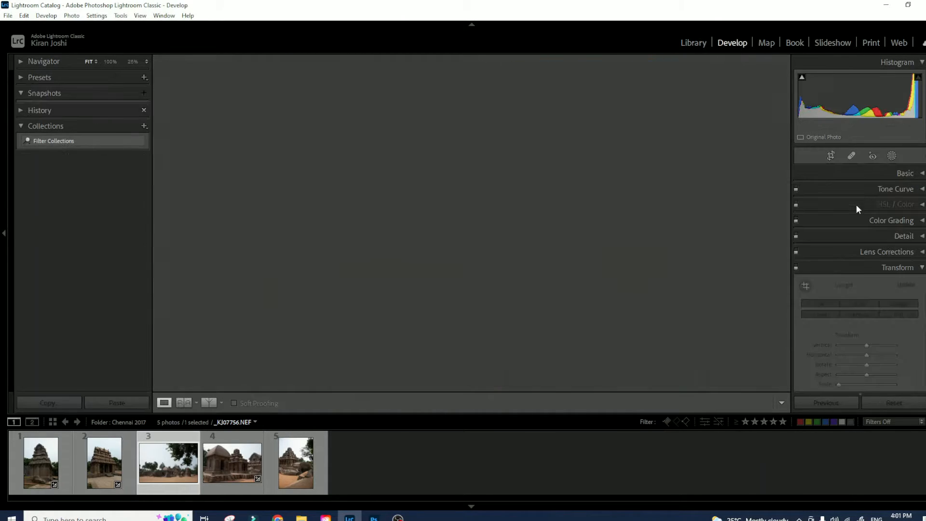
left_click(912, 315)
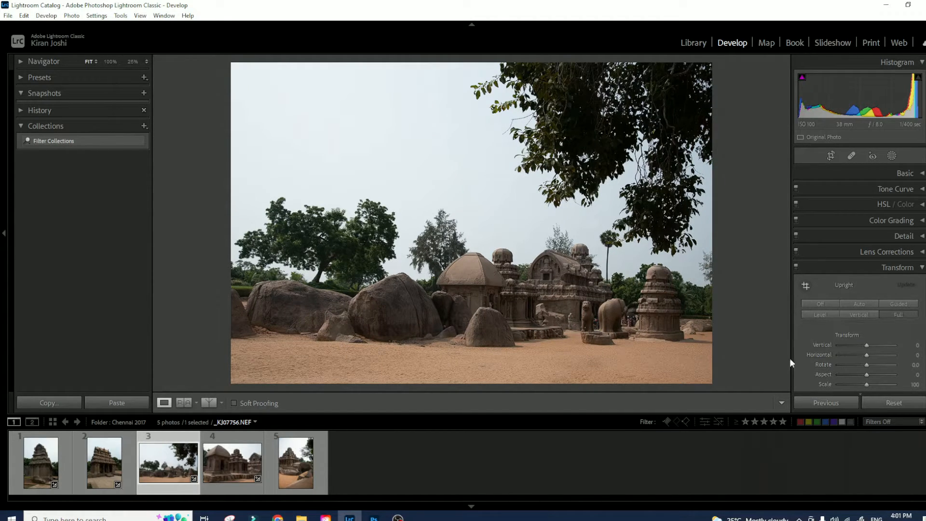
Select the fourth photo, showing the stone temples, and try the Full Upright correction before turning it off
left_click(230, 467)
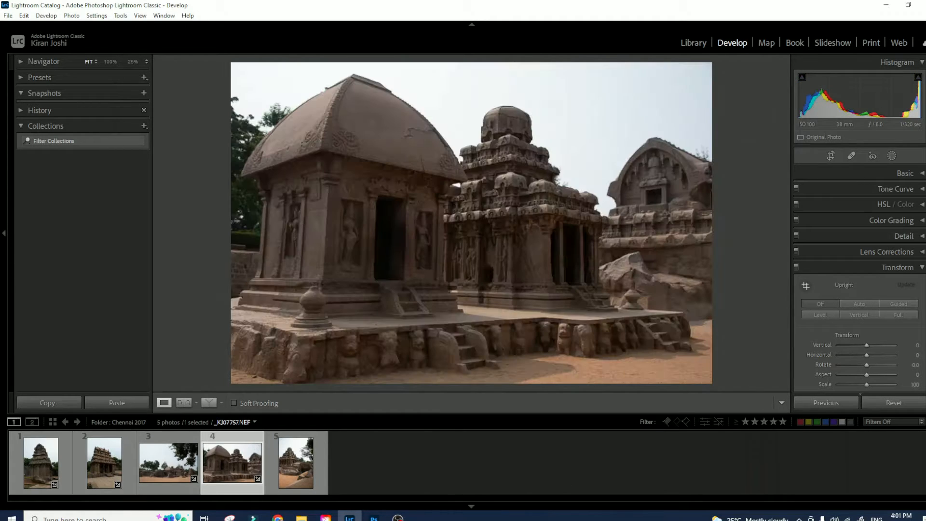
left_click(893, 316)
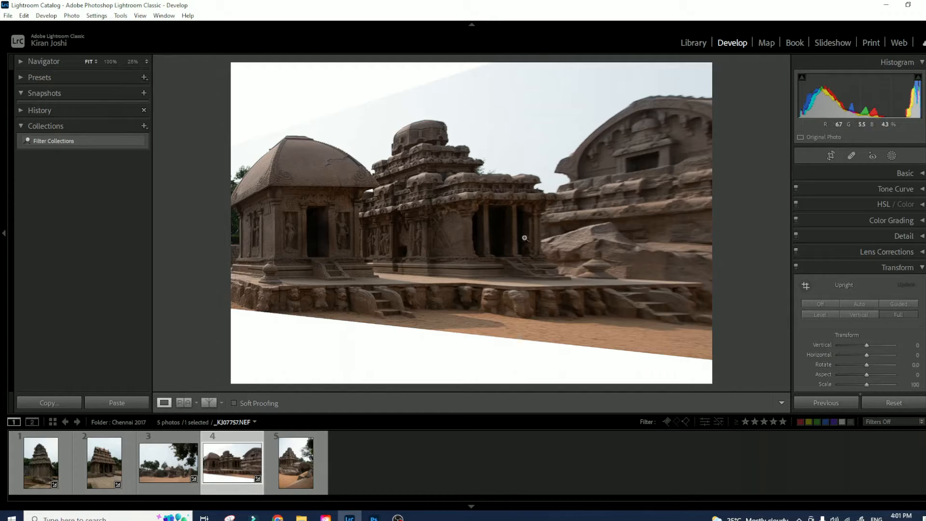
left_click(823, 305)
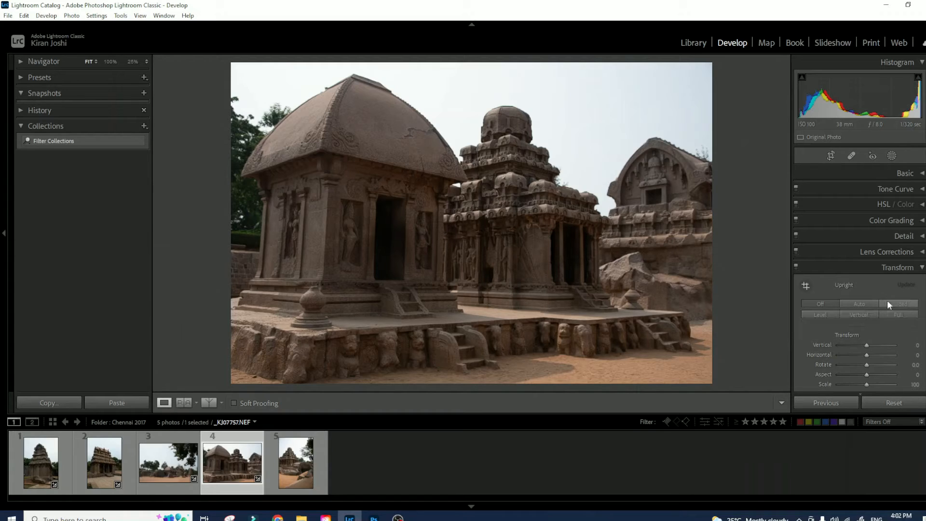
Correct the temple photo with Guided Upright, drawing guides down the nearest temple's left edge and the middle temple's right edge
left_click(805, 285)
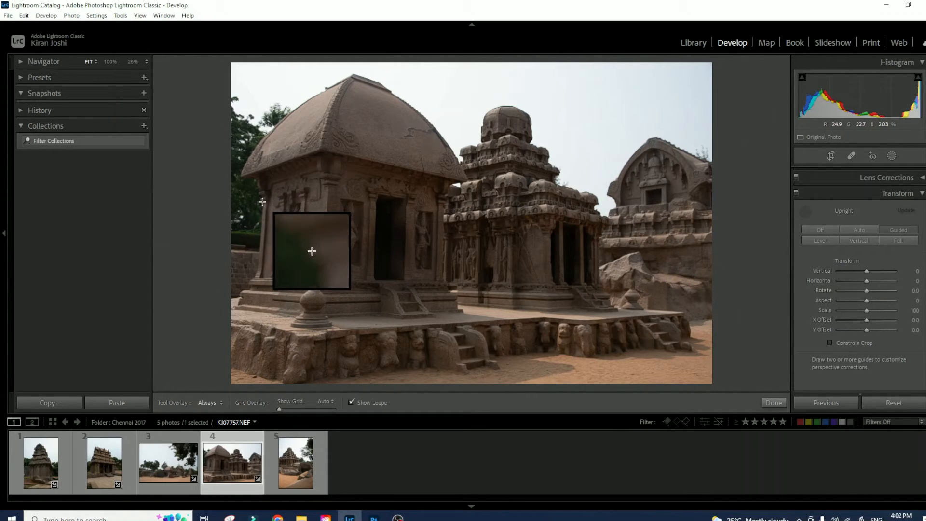
left_click_drag(262, 202, 255, 279)
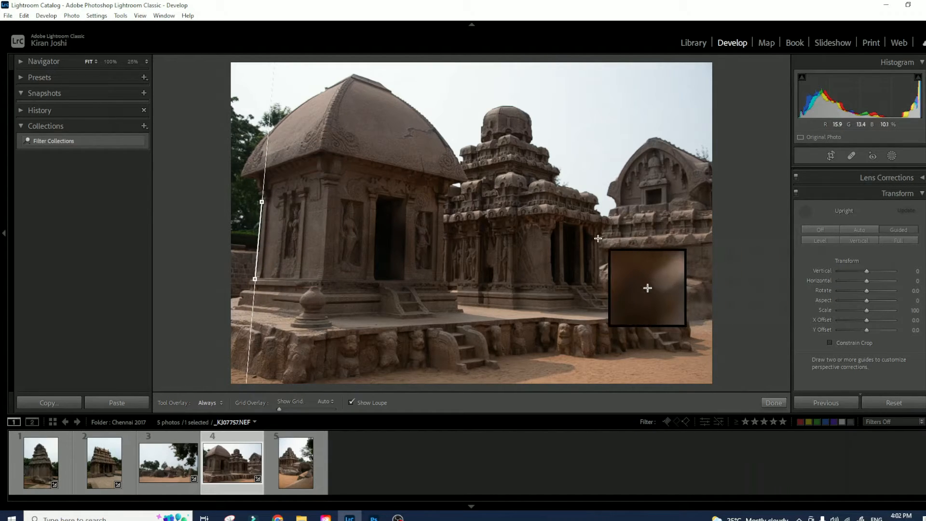
left_click_drag(598, 238, 598, 292)
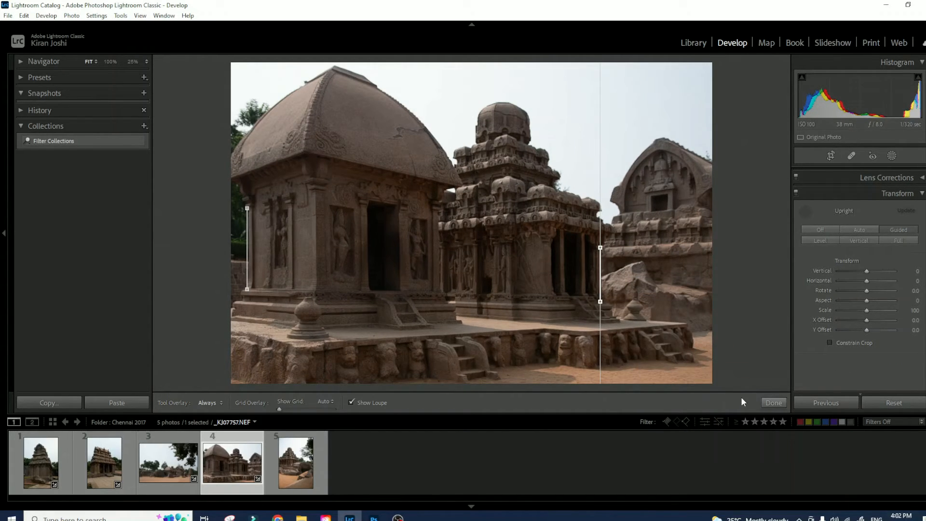
left_click(773, 402)
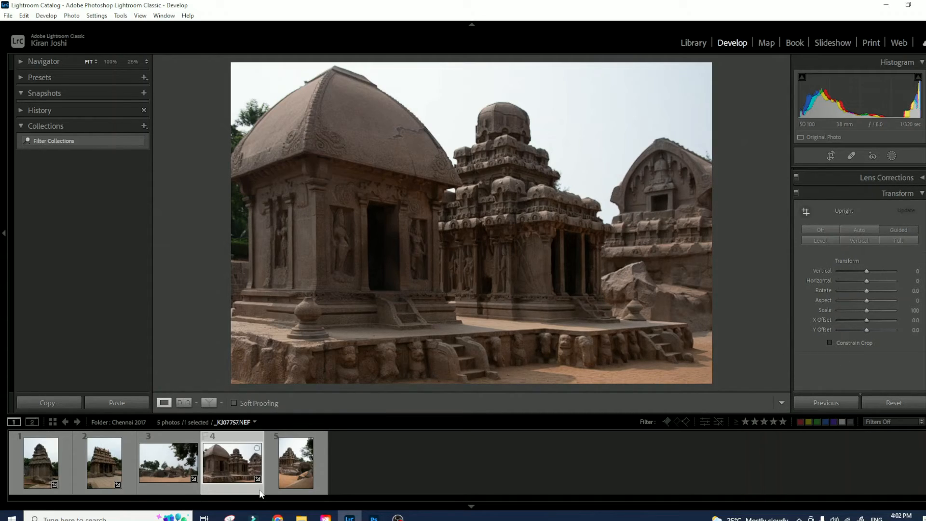
Open the second photo of the RAW_7100 folder, the upright shot of the stone building, for developing
left_click(700, 40)
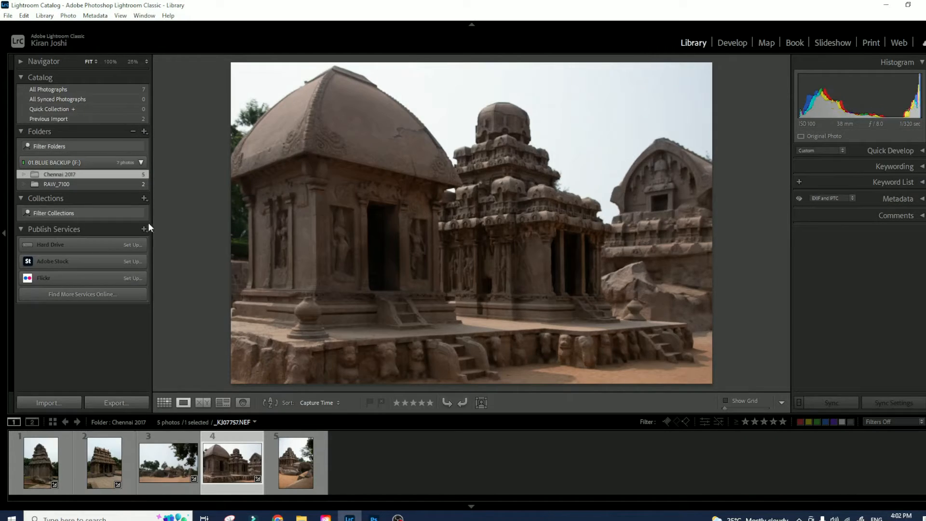
left_click(69, 185)
left_click(109, 470)
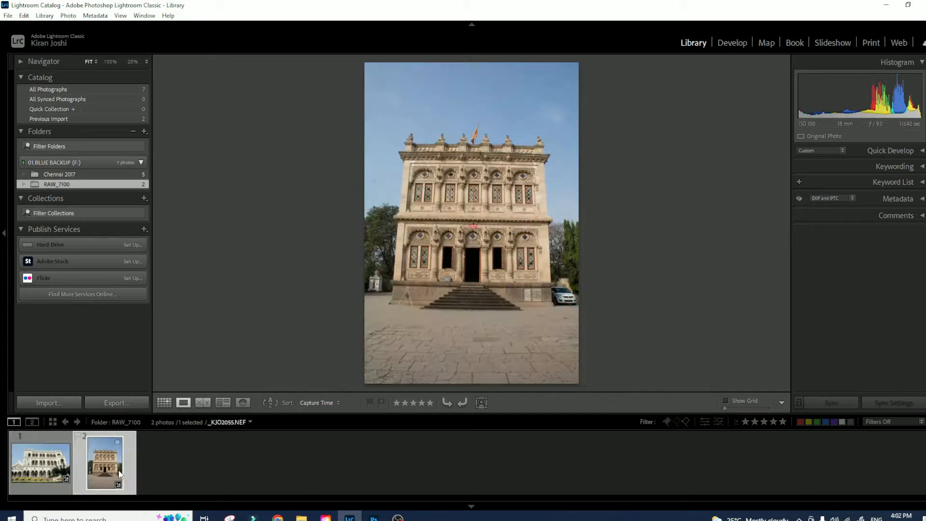
left_click(732, 43)
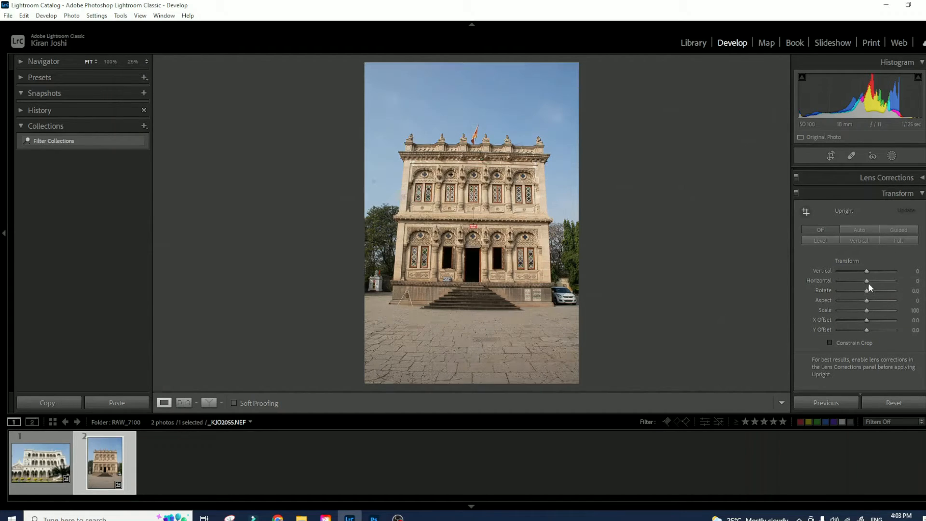
Set the stone building photo's Vertical transform to -37 and constrain the crop to remove the white edges
left_click(864, 270)
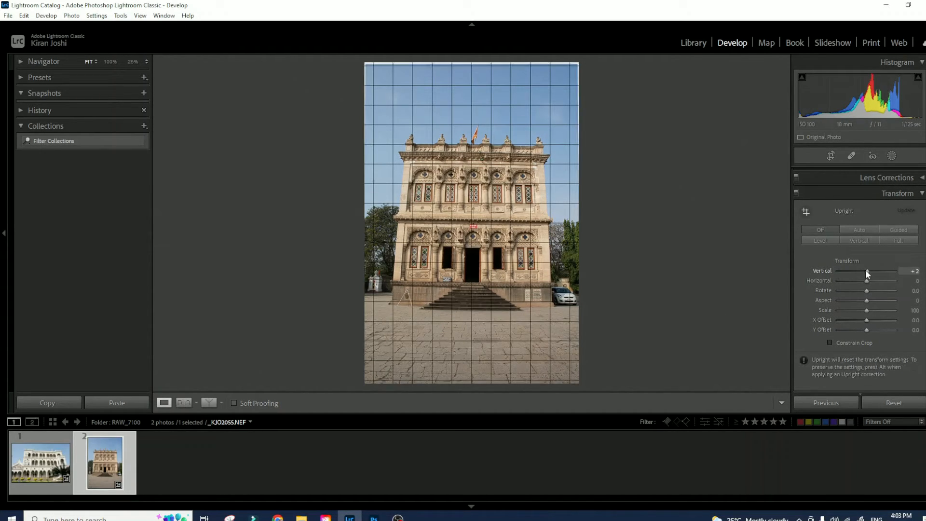
left_click_drag(865, 270, 855, 271)
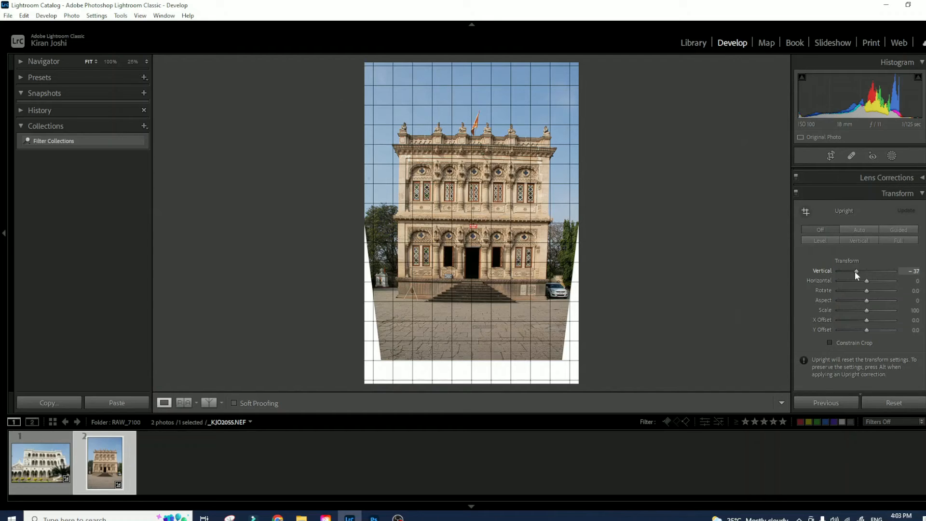
left_click_drag(855, 271, 855, 271)
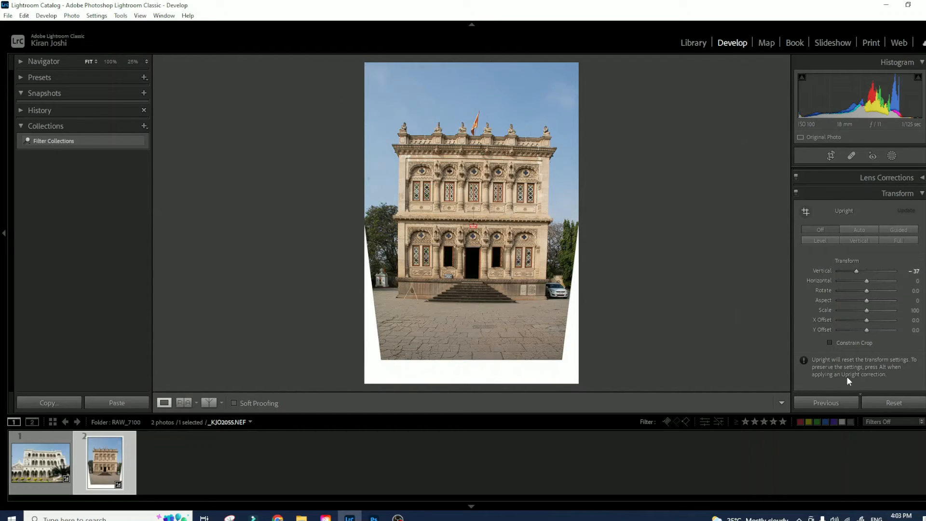
left_click(837, 343)
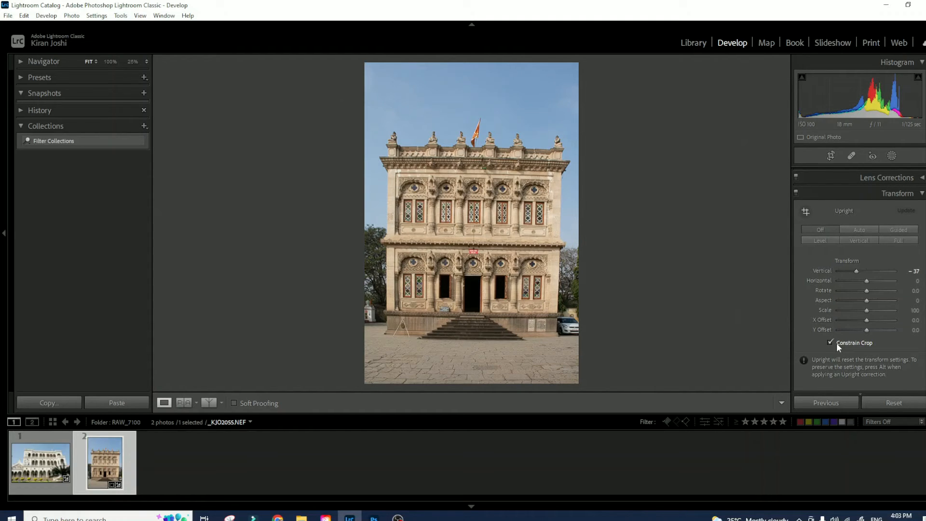
Adjust the building photo's transform values to Vertical -28, Horizontal -9, Rotate -0.9 and Aspect +28
left_click_drag(856, 270, 860, 273)
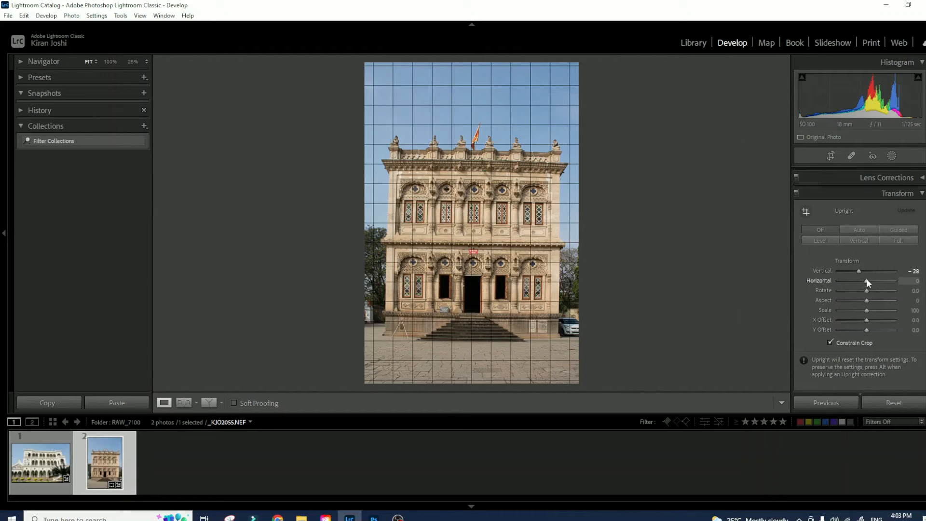
left_click_drag(867, 281, 864, 279)
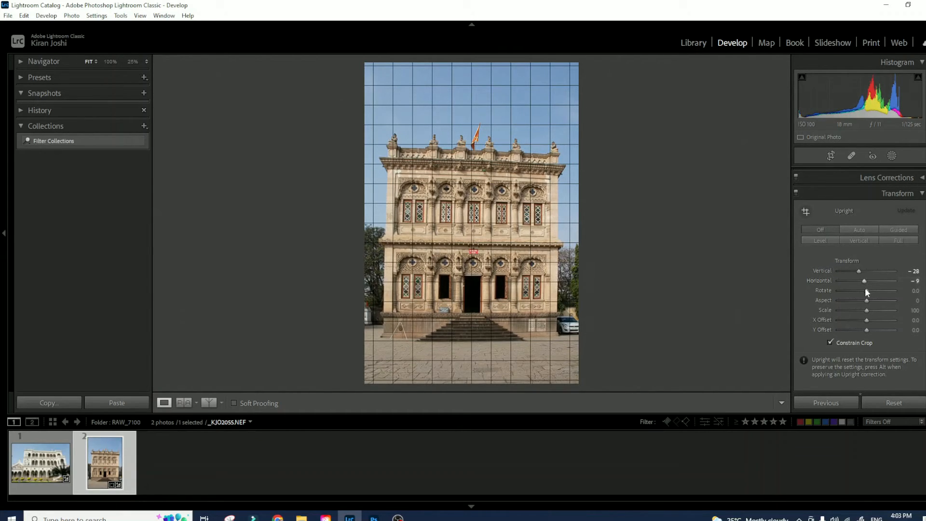
left_click_drag(868, 294, 862, 292)
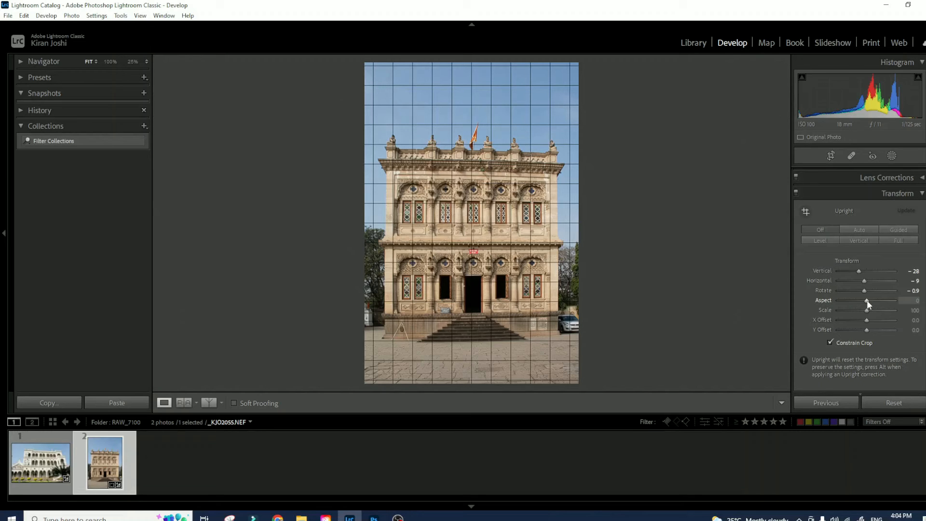
mouse_move(866, 300)
left_mouse_down()
mouse_move(855, 300)
mouse_move(875, 305)
left_mouse_up()
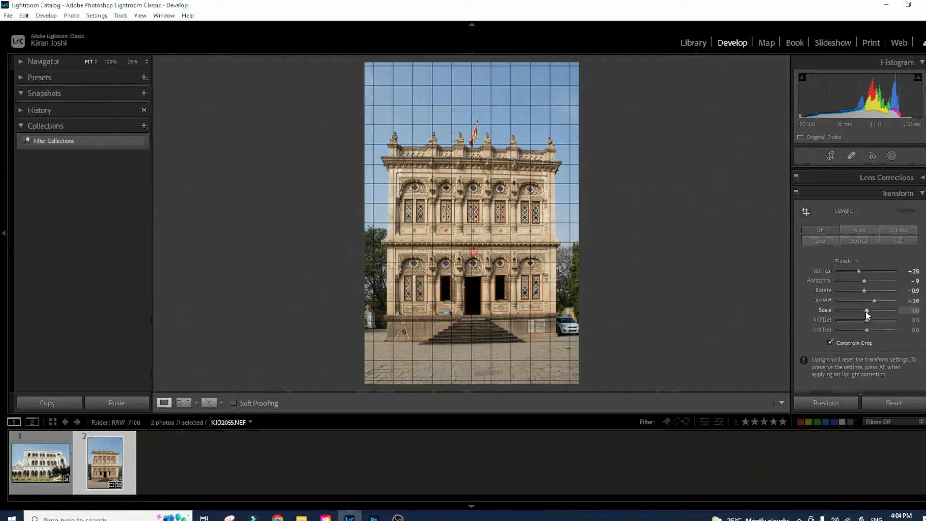
Switch to the folder's first photo, the white palace, and apply Guided Upright with the crop constrained
key("Left")
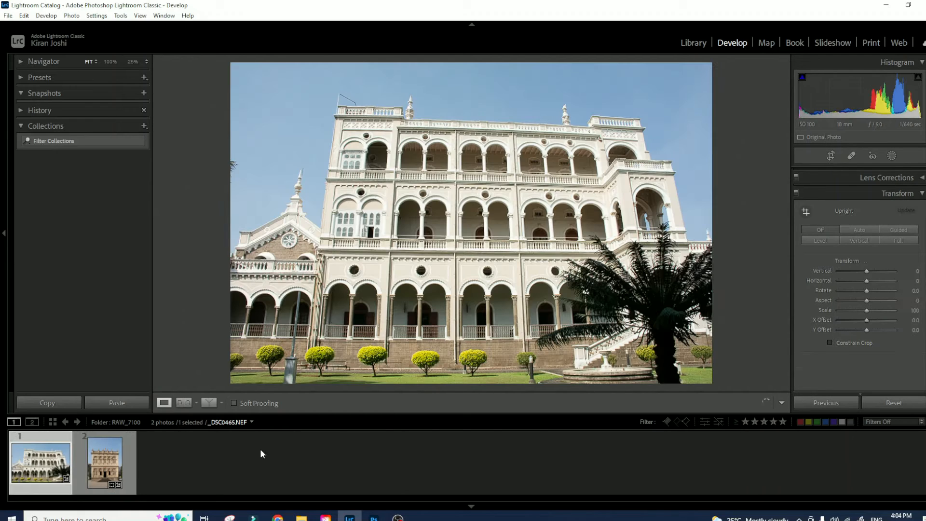
left_click(904, 227)
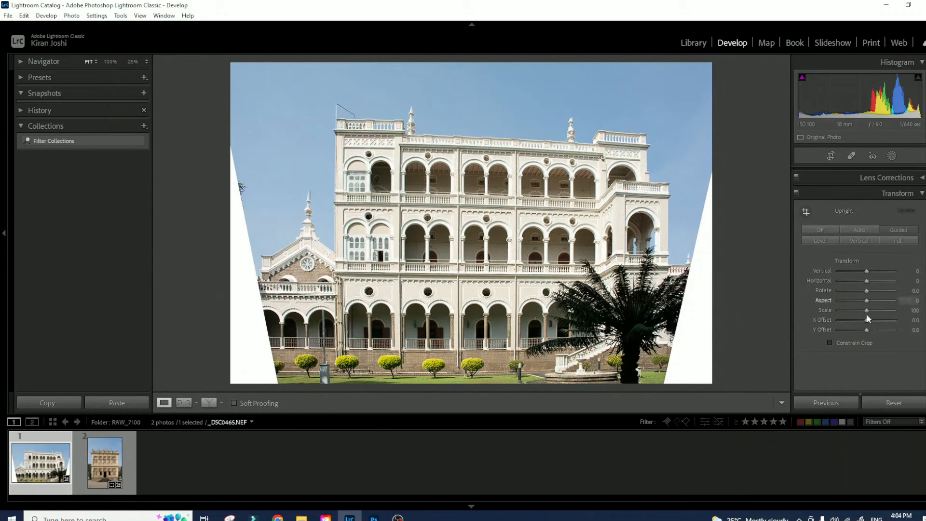
left_click(853, 343)
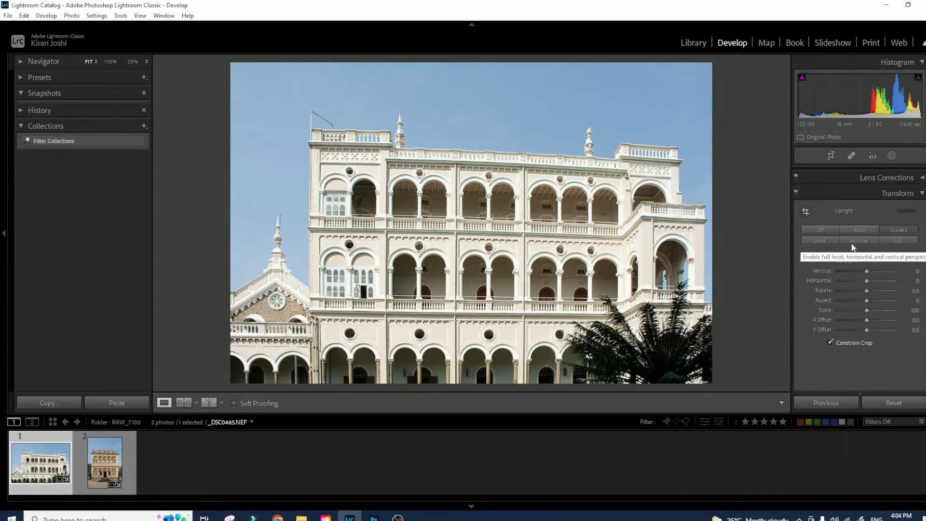
Scale the palace photo to 120 and shift it with X Offset +5.3 and Y Offset +31.6
mouse_move(866, 310)
left_mouse_down()
mouse_move(858, 310)
mouse_move(879, 316)
left_mouse_up()
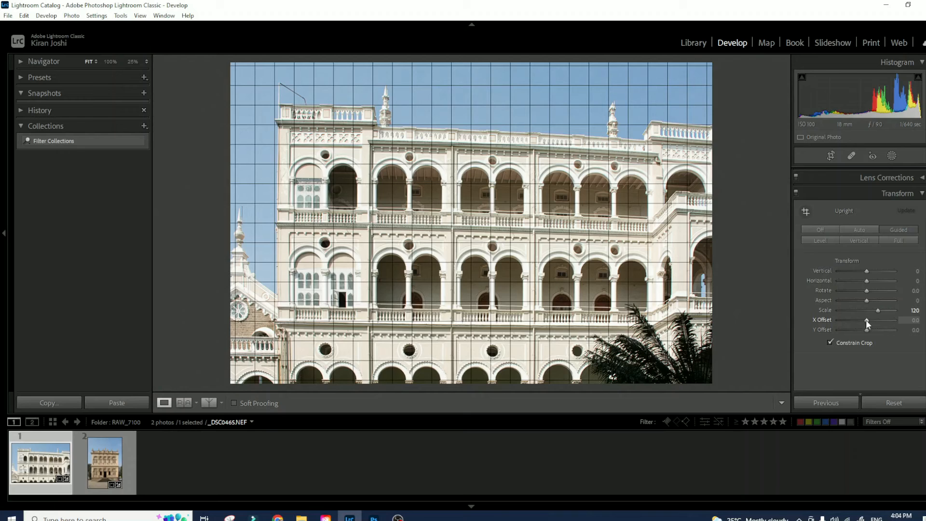
left_click_drag(867, 319, 871, 322)
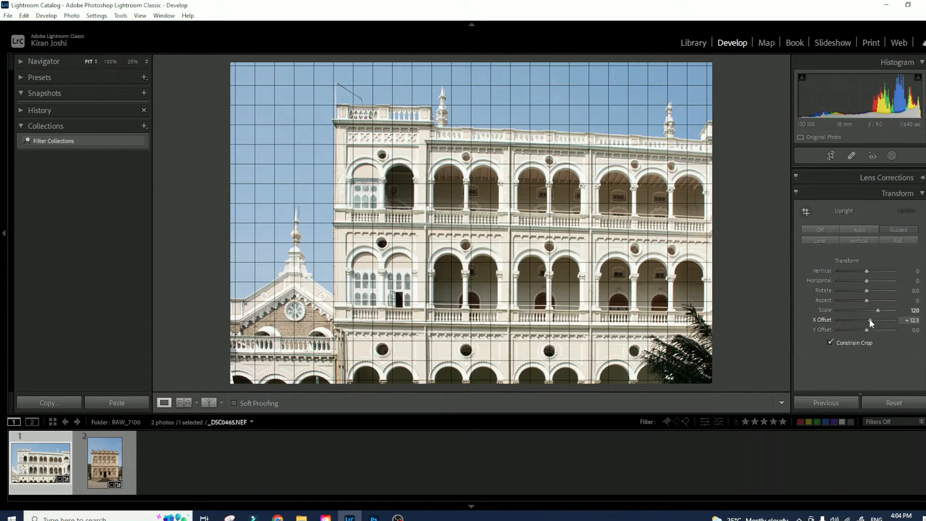
mouse_move(870, 320)
left_mouse_down()
mouse_move(860, 318)
mouse_move(875, 330)
mouse_move(866, 320)
left_mouse_up()
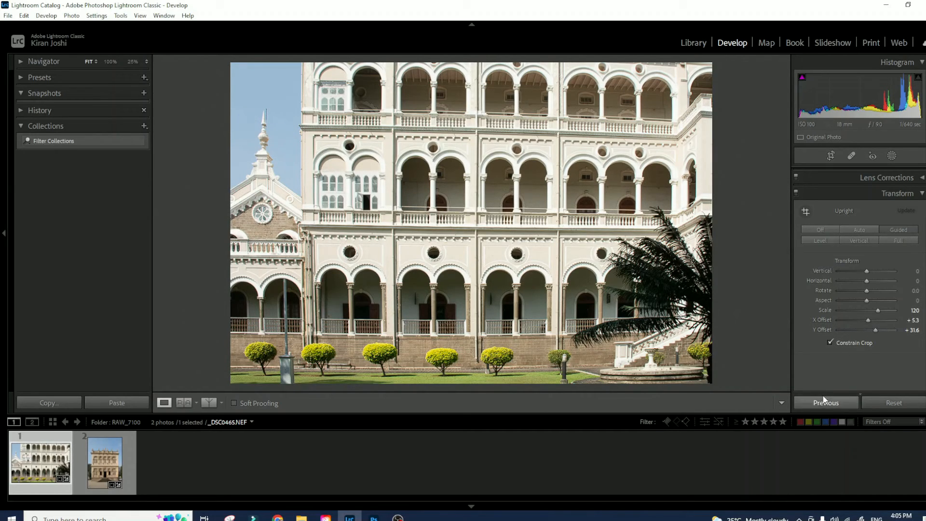
Compare the palace photo before and after in a split view, and return to its transform settings
left_click(922, 195)
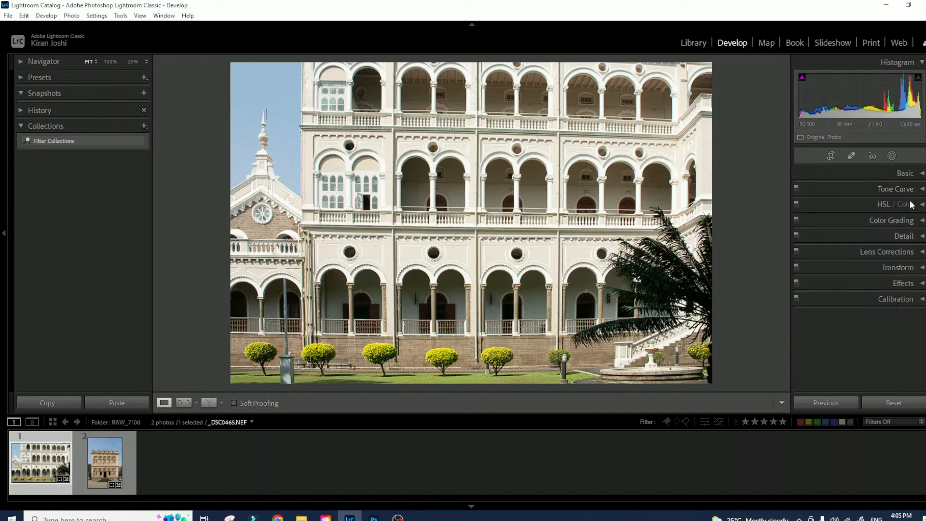
key("y")
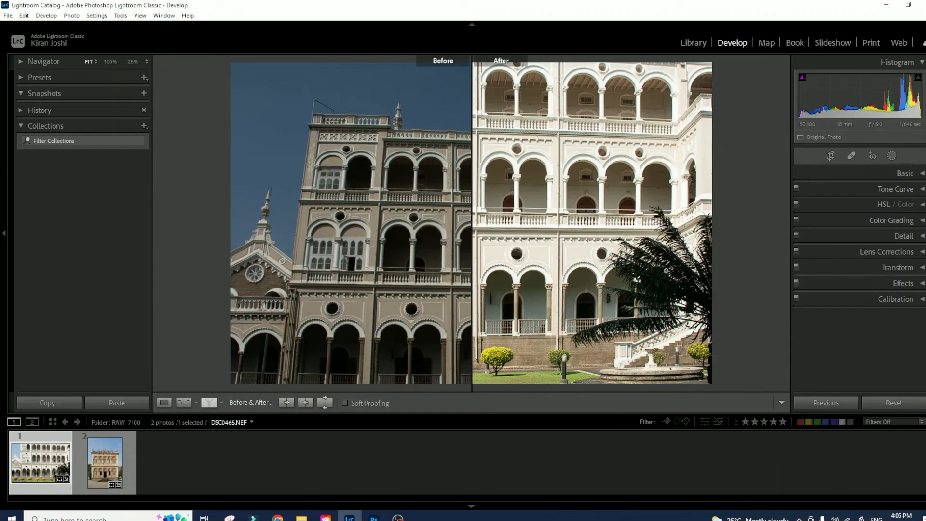
left_click(508, 261)
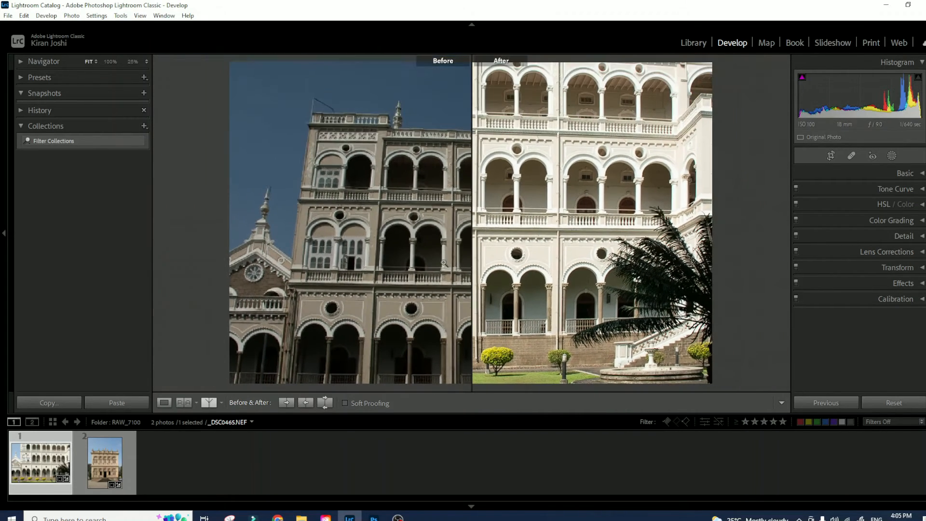
left_click(397, 258)
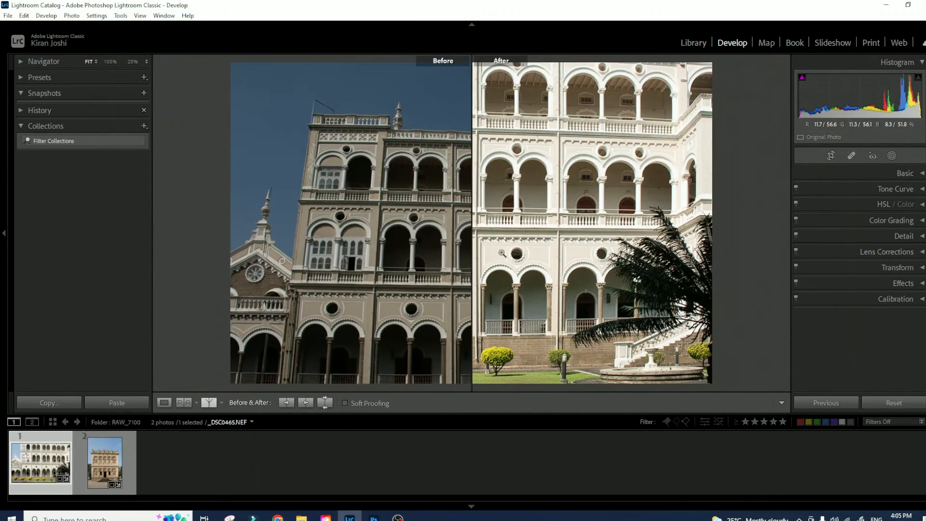
key("y")
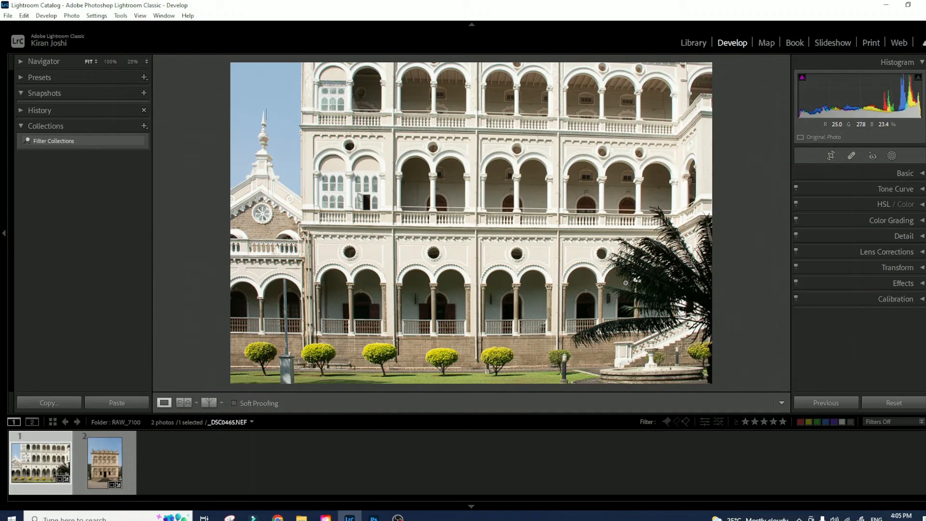
left_click(922, 267)
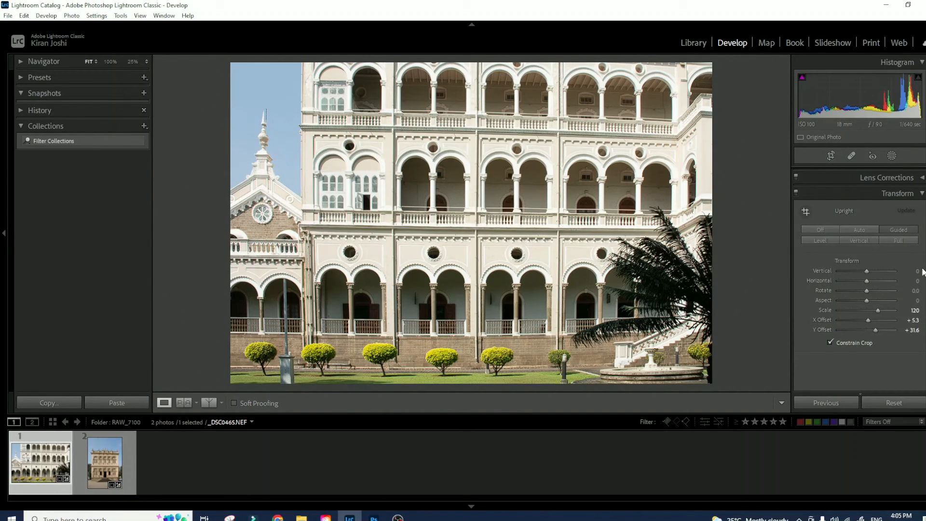